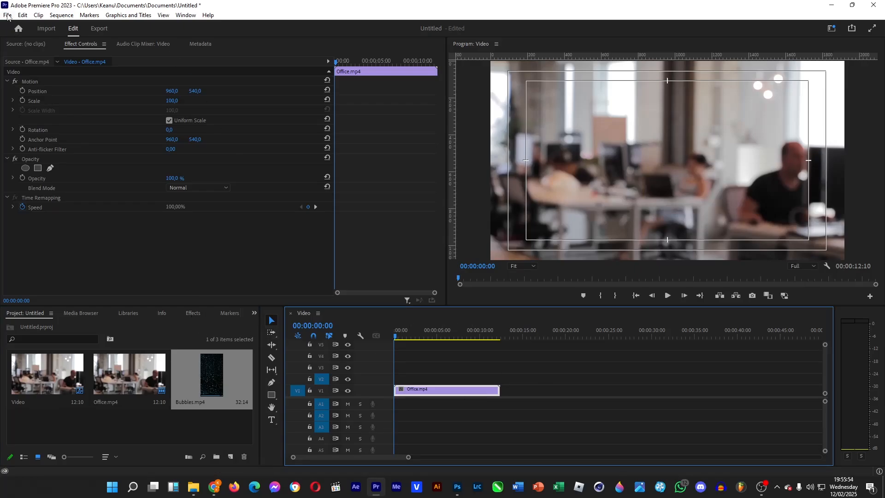
click(7, 15)
mouse_move(21, 26)
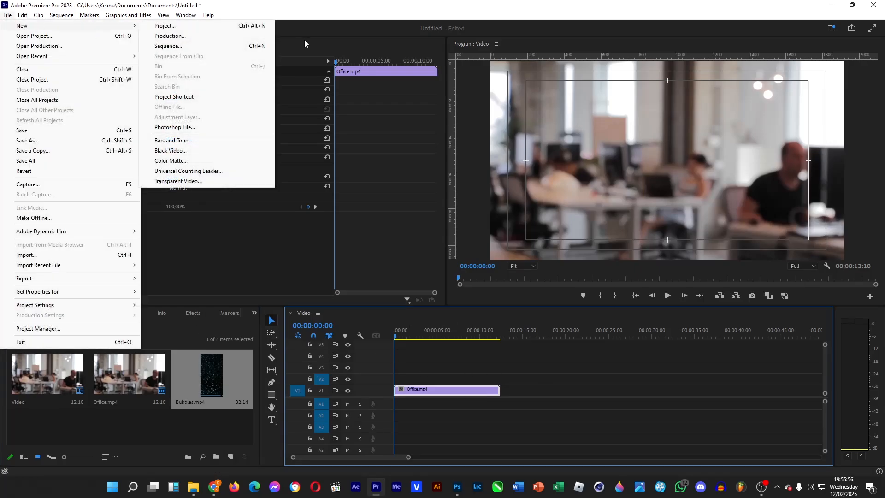
click(453, 355)
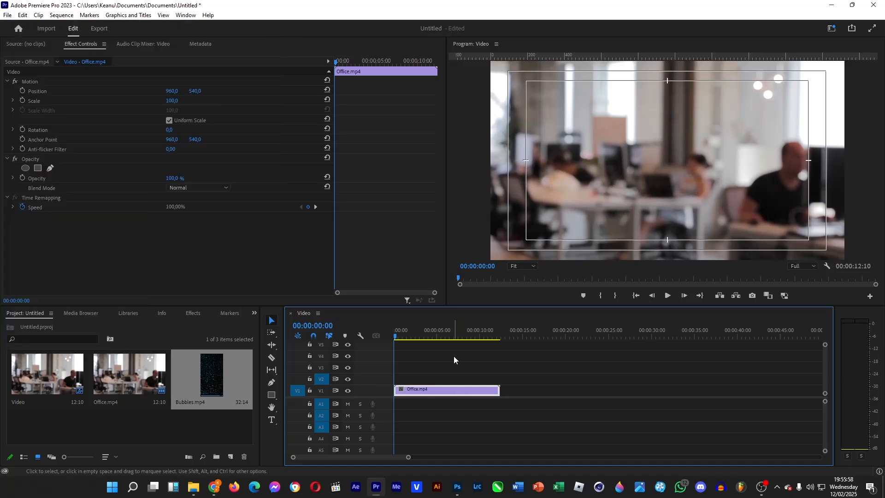
click(453, 356)
click(8, 15)
mouse_move(22, 25)
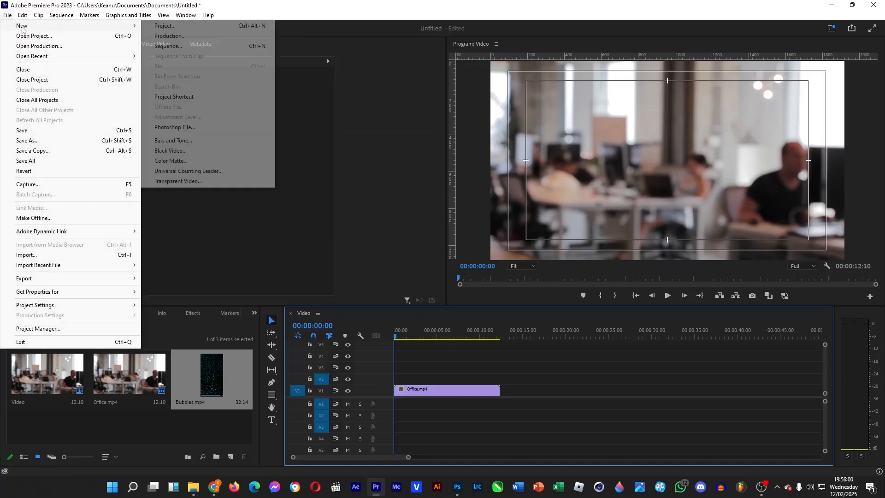
click(328, 183)
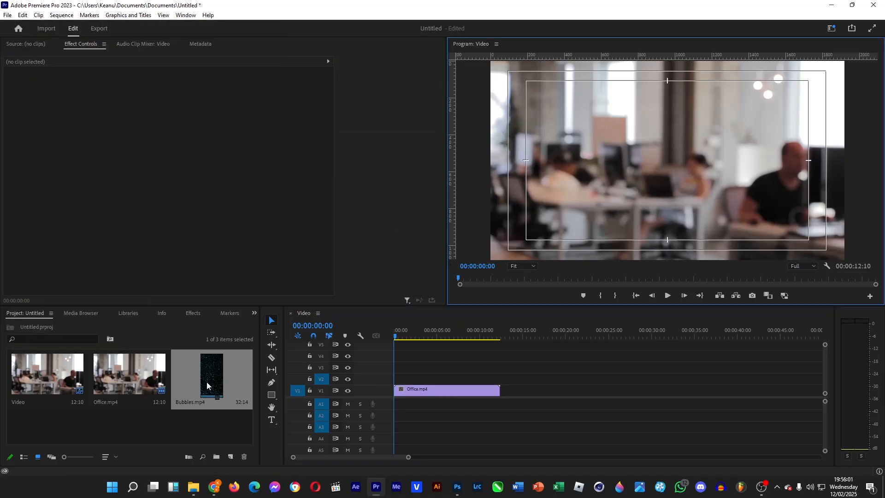
right_click(217, 433)
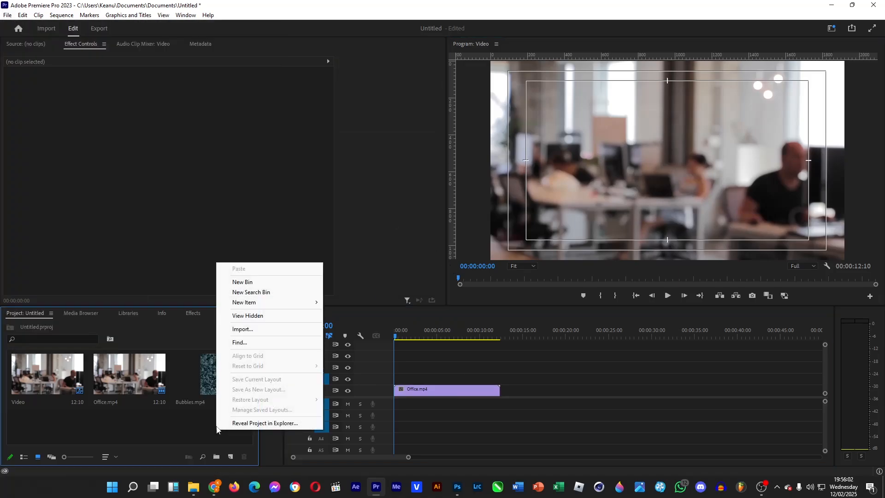
click(178, 434)
Find the Lumetri Color effect and apply it to the Office.mp4 clip on track V1
click(449, 391)
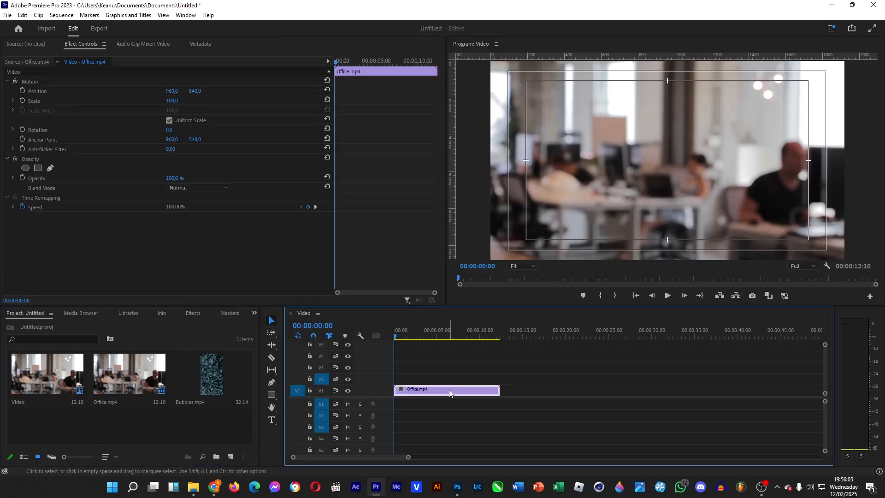
click(192, 312)
click(84, 324)
text(lumetri col)
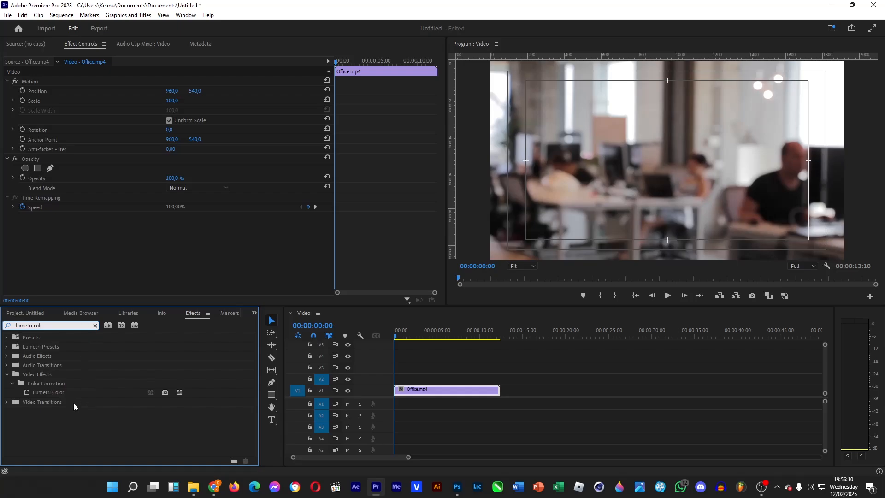
drag(52, 393, 457, 389)
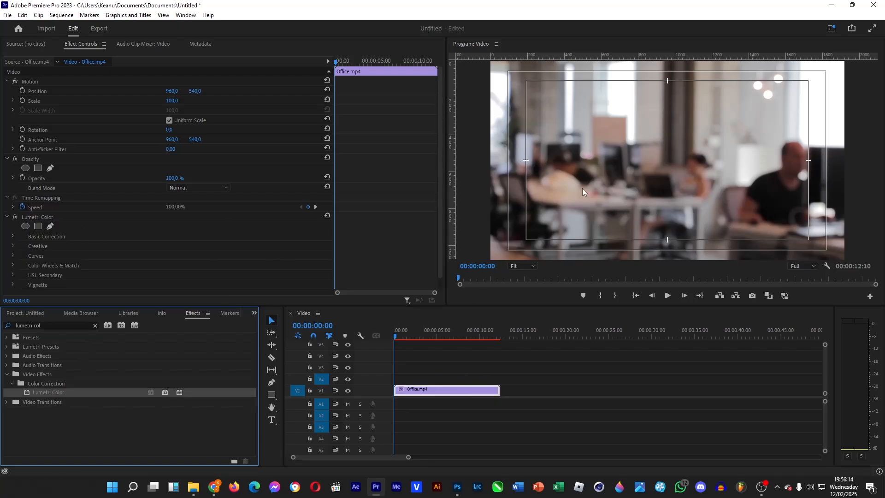
Set the Lumetri Color basic correction temperature of the office clip to -51
click(13, 236)
scroll(179, 235, down, 4)
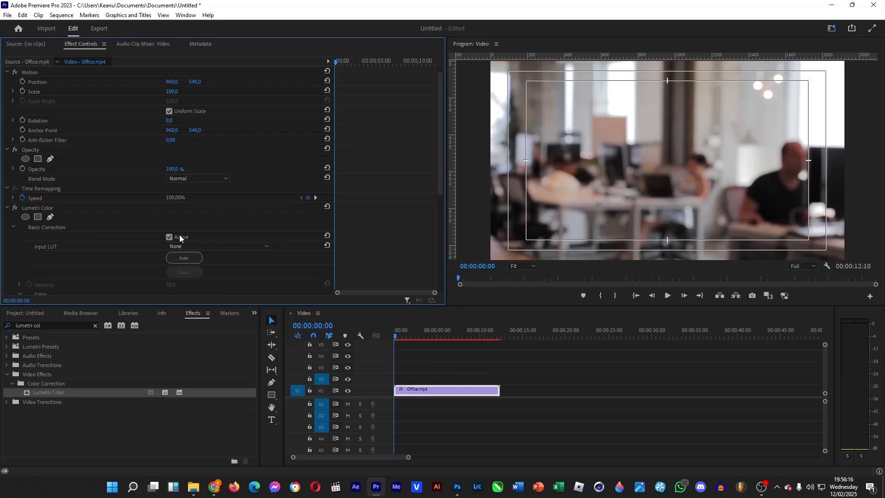
scroll(97, 236, down, 4)
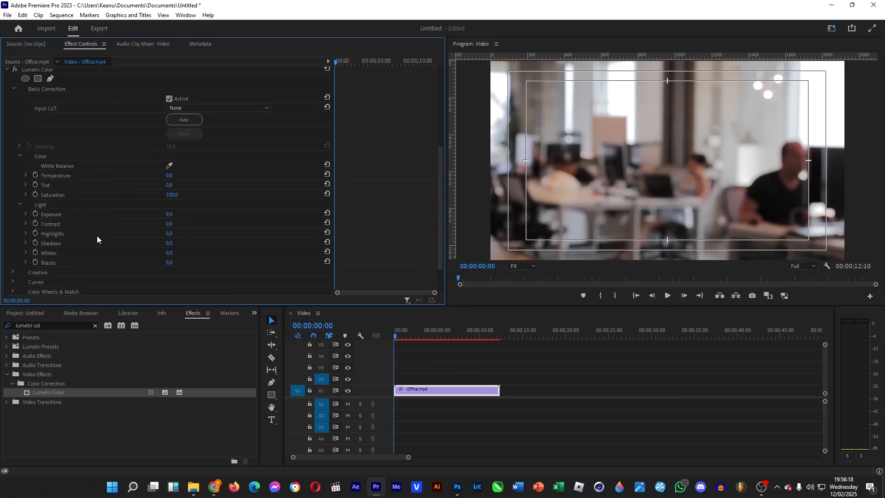
click(12, 272)
scroll(75, 232, down, 1)
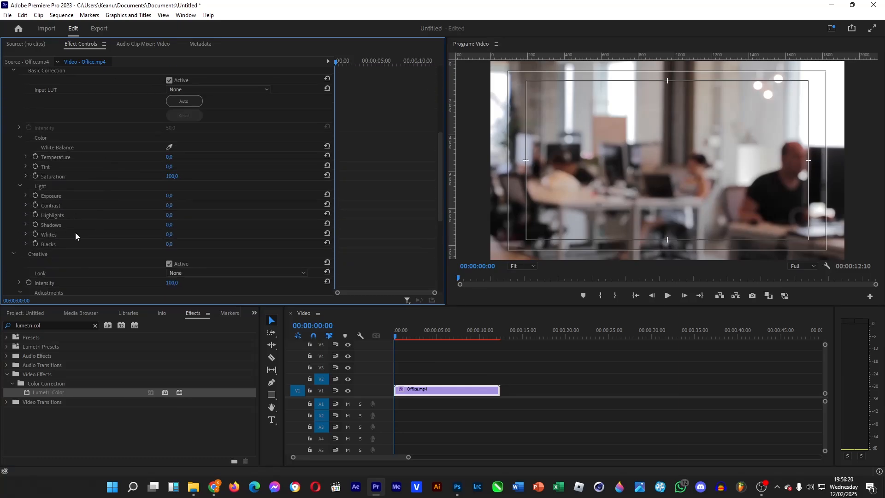
drag(169, 157, 162, 156)
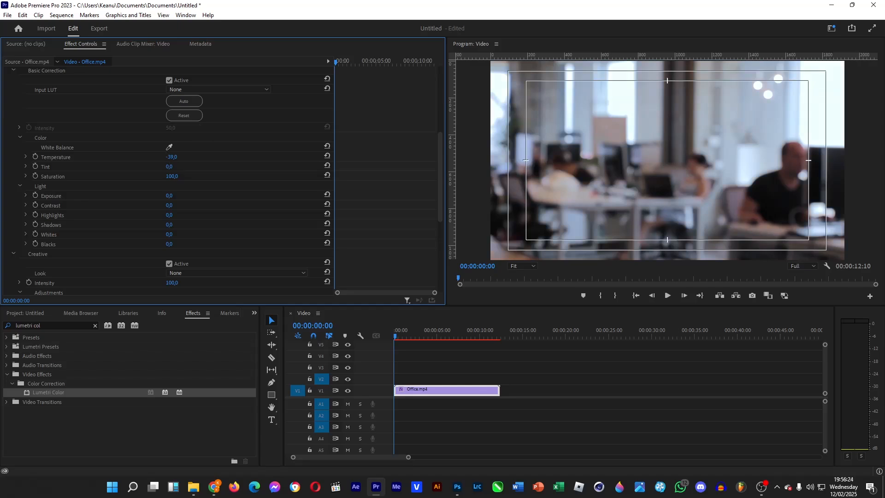
drag(181, 159, 179, 160)
Shift the creative shadow tint strongly toward blue and the highlight tint very slightly toward blue
scroll(74, 228, down, 6)
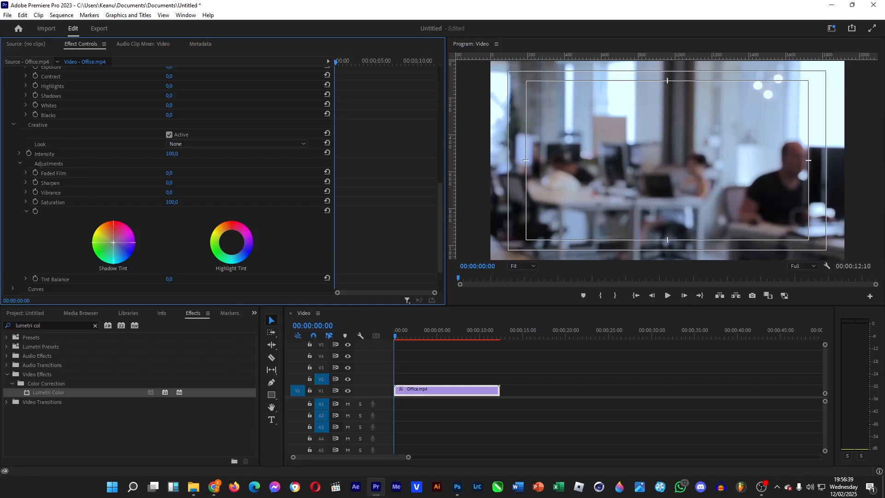
drag(113, 243, 122, 259)
click(228, 239)
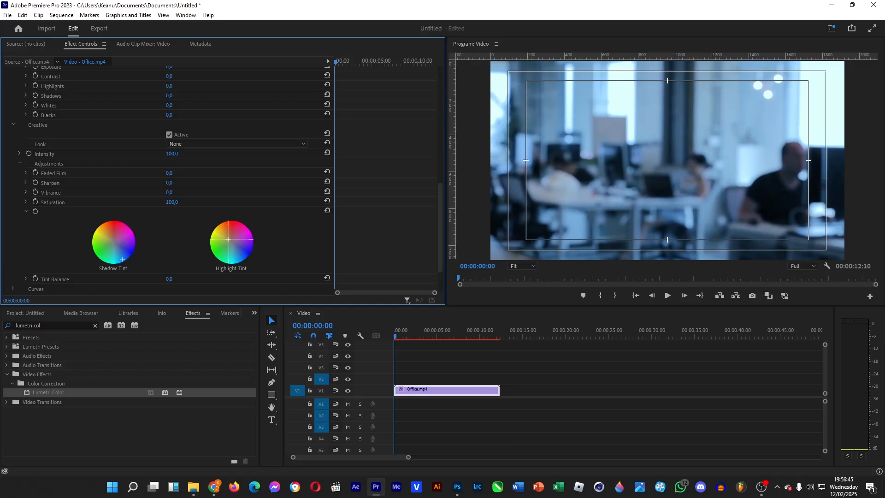
drag(228, 239, 233, 244)
Try Faded Film values of 150 and 78 in the creative adjustments, settling on 83
drag(172, 174, 176, 174)
click(171, 173)
text(150)
key(Return)
click(171, 173)
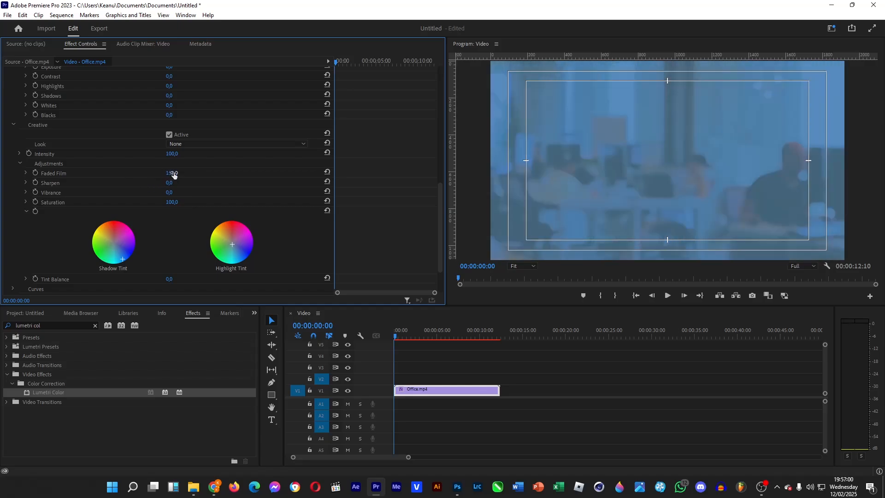
text(78)
key(Return)
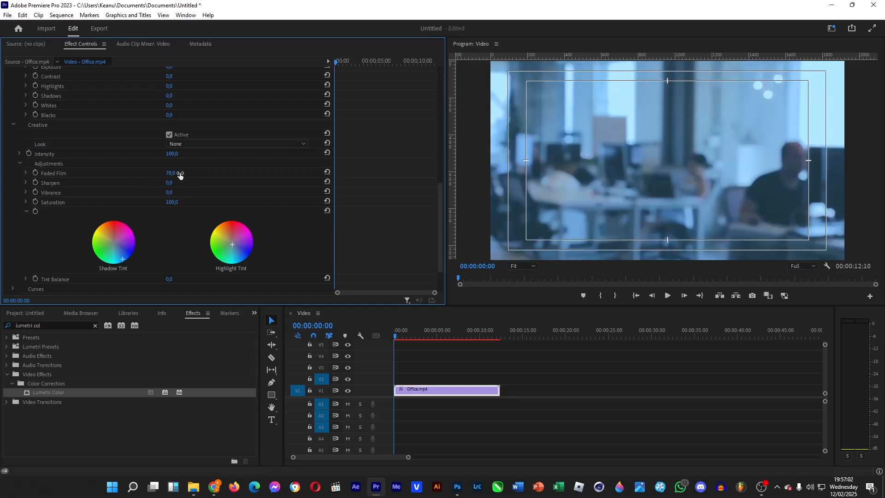
drag(173, 174, 179, 173)
Find the Turbulent Displace effect and apply it to the Office.mp4 clip
click(71, 325)
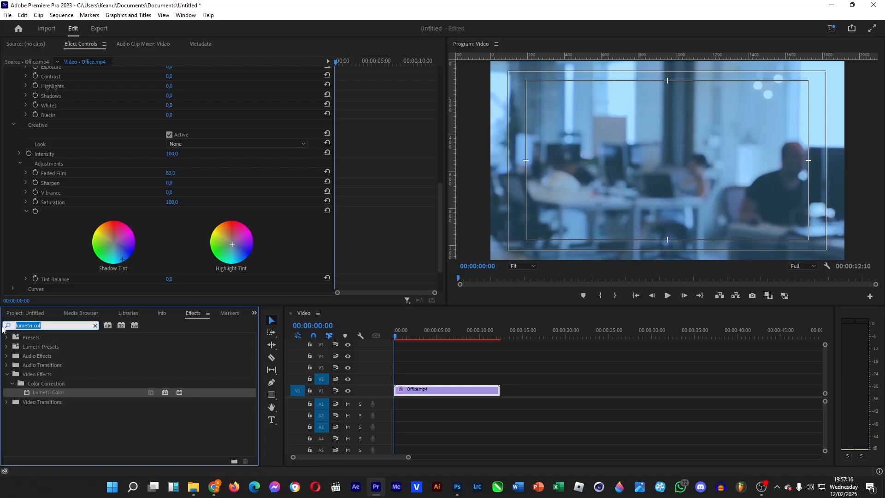
text(turbulent)
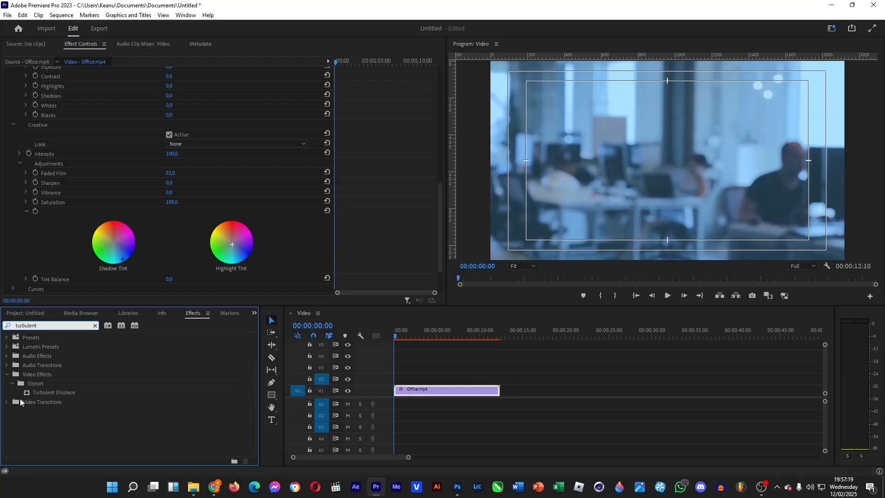
drag(44, 393, 412, 396)
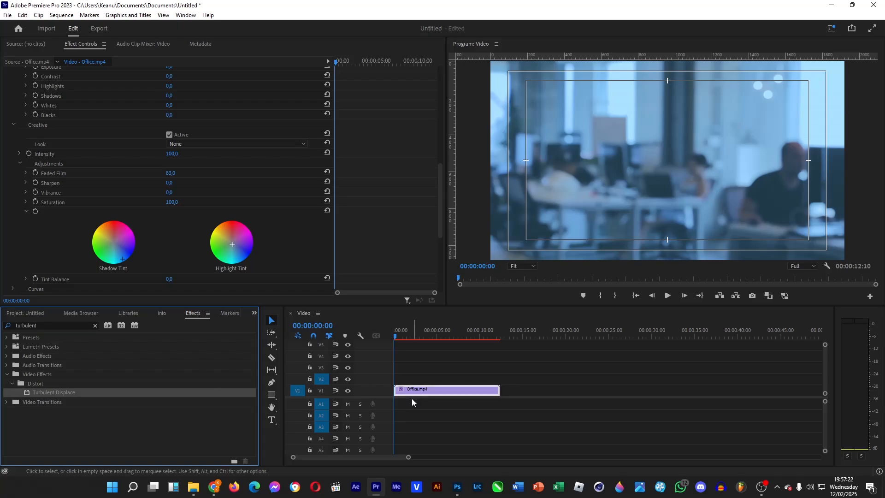
scroll(227, 158, down, 1)
scroll(250, 216, down, 5)
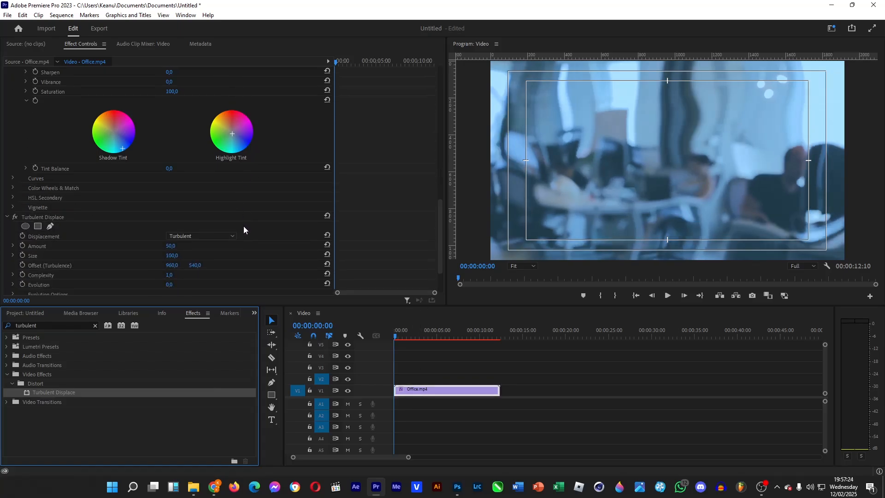
Set the Turbulent Displace amount to 55 and size to 44, keeping complexity at 1
click(415, 335)
drag(410, 339, 384, 336)
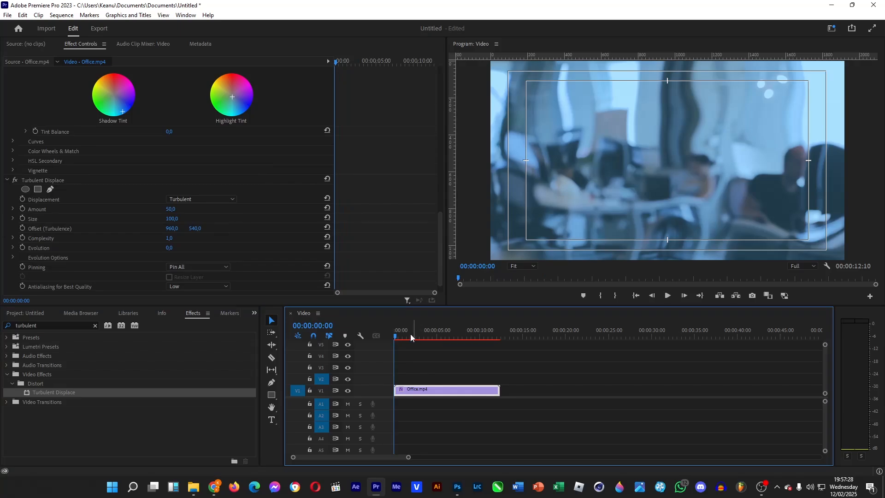
drag(175, 219, 160, 211)
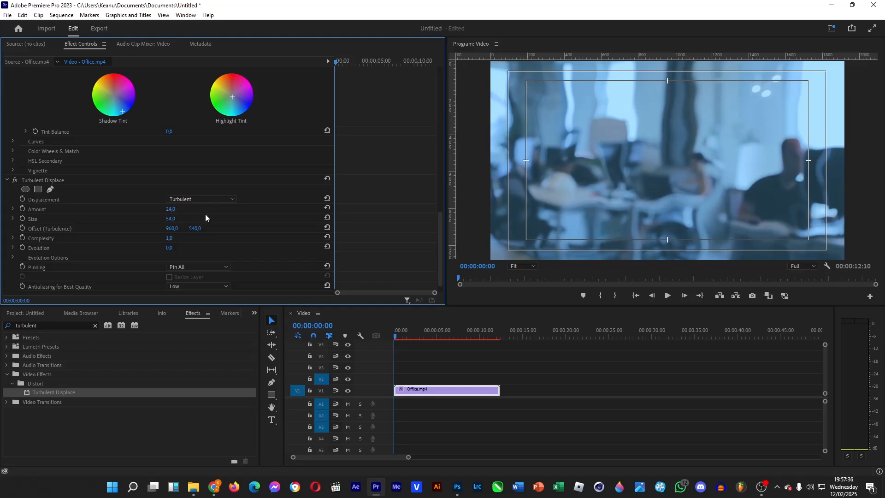
drag(172, 210, 179, 237)
key(ctrl+z)
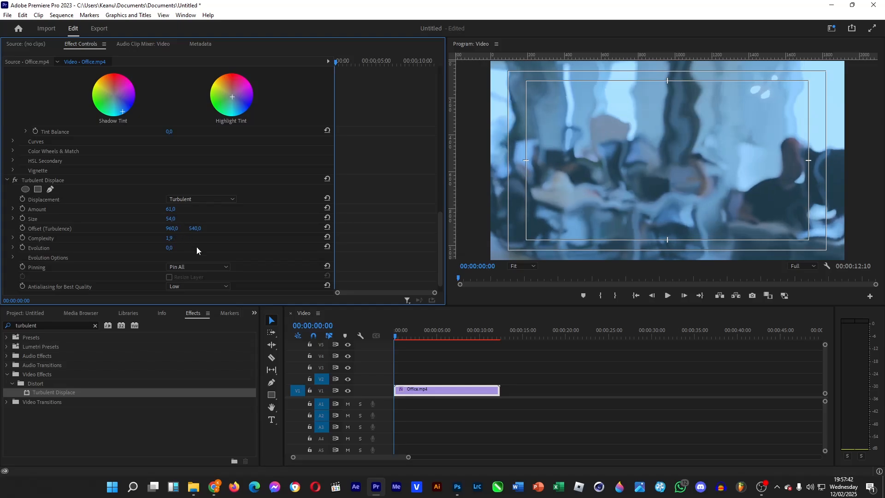
drag(171, 210, 173, 219)
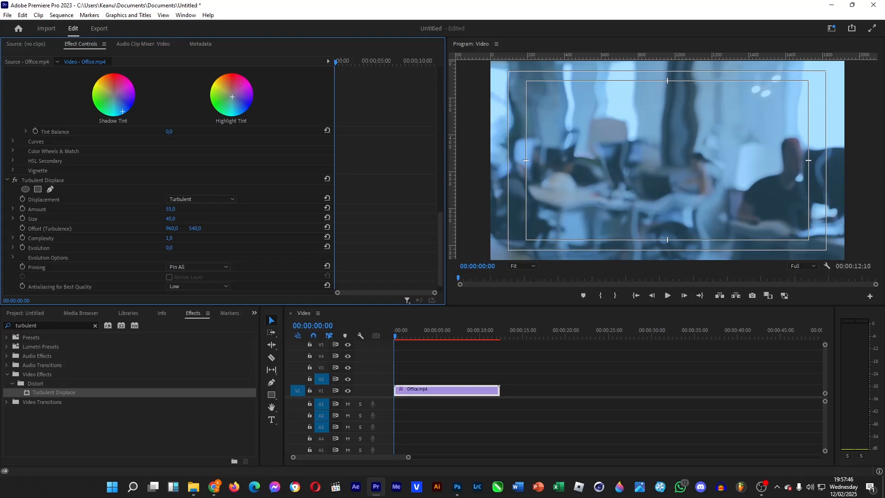
Place Bubbles.mp4 on track V2 above the office clip and set its scale to 280
click(21, 313)
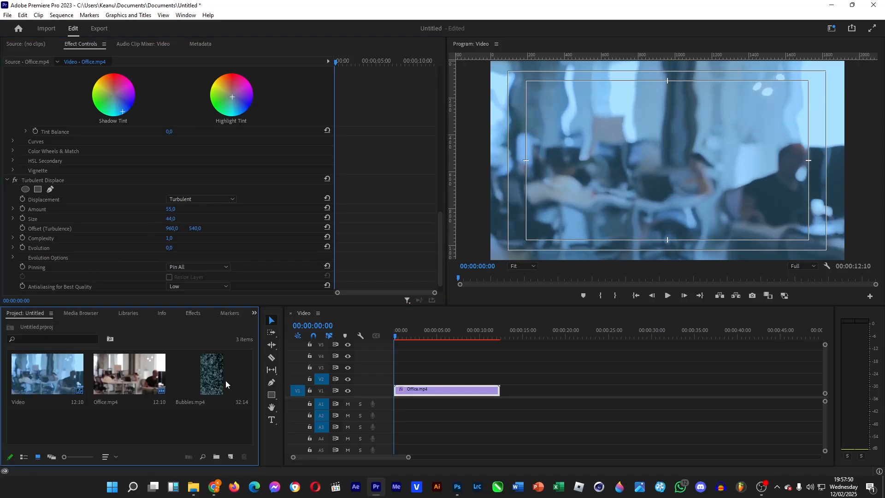
drag(226, 380, 414, 379)
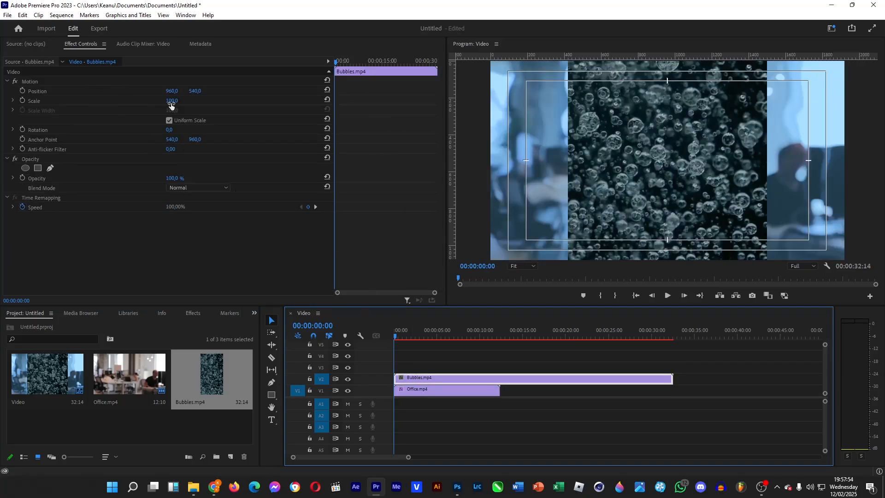
drag(170, 102, 264, 102)
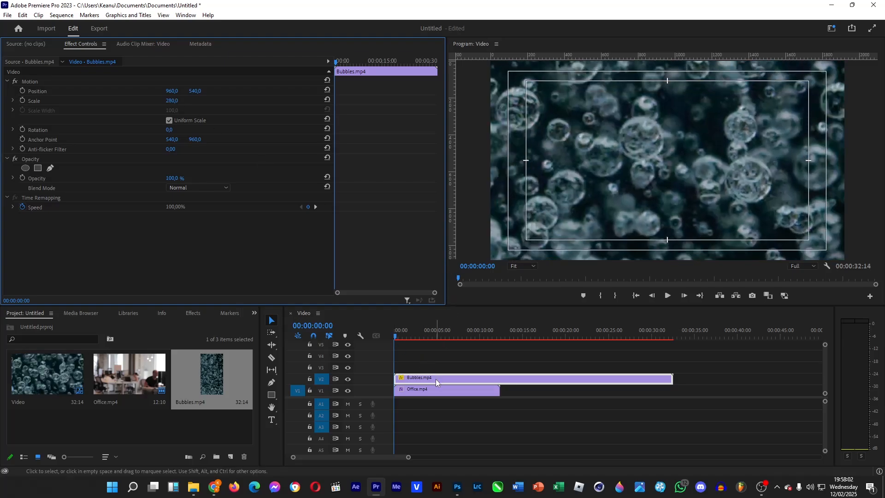
Trim the bubbles clip to end with the office clip and set its blend mode to Color Dodge
drag(671, 379, 499, 384)
click(134, 249)
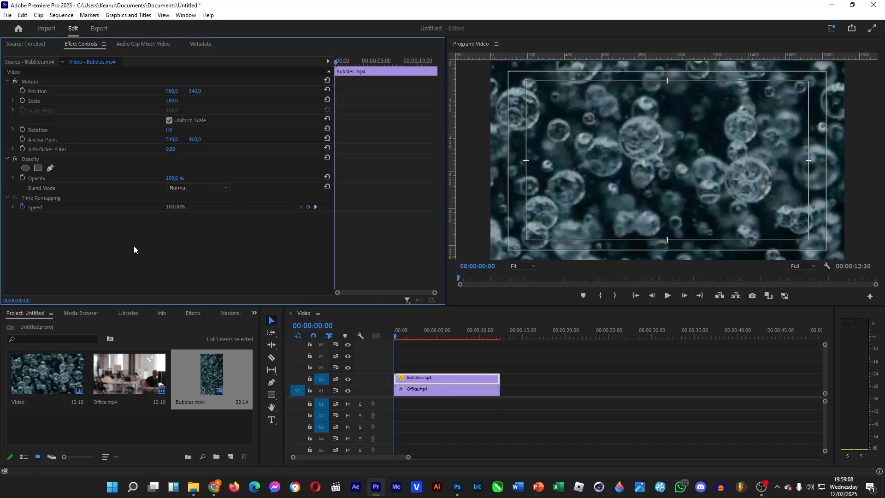
click(201, 187)
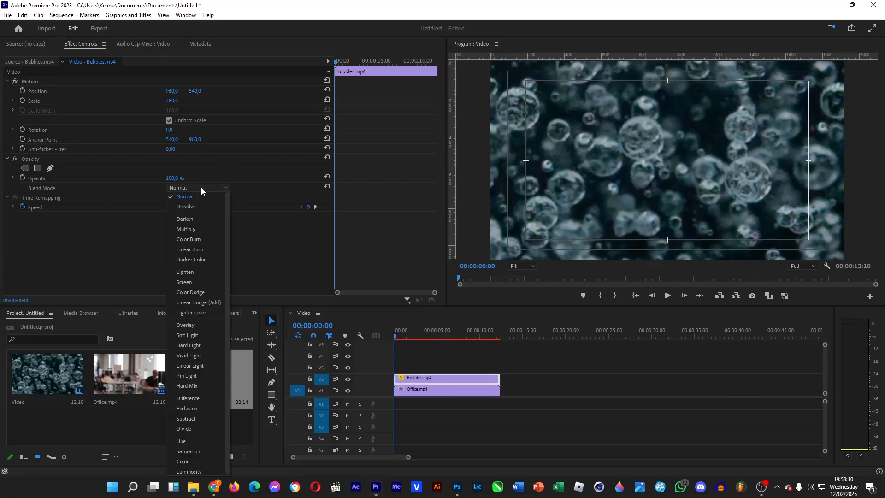
click(199, 291)
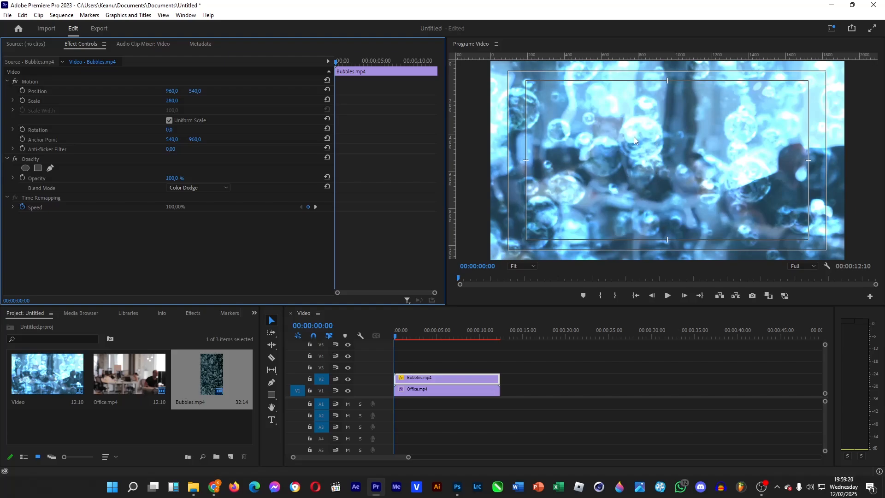
Set the bubbles clip's opacity to 80% and preview the composite further along the timeline
drag(173, 179, 170, 179)
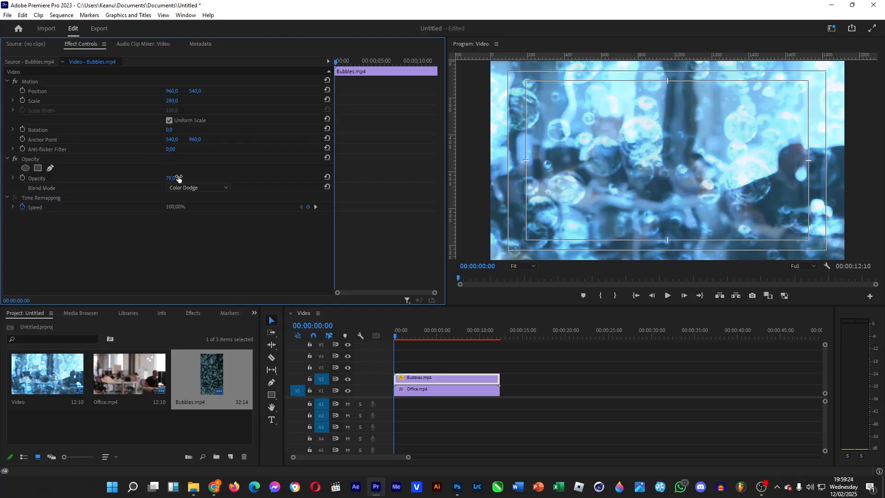
drag(178, 178, 180, 179)
click(449, 337)
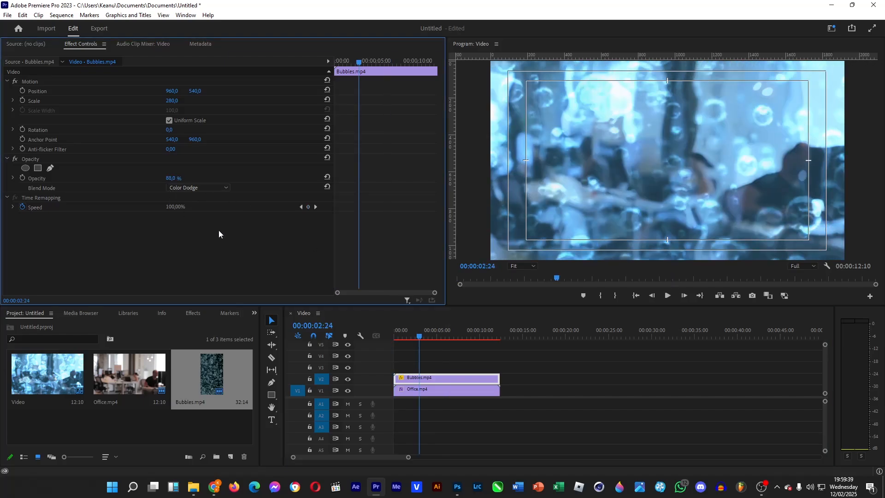
Set the Lumetri Color contrast of the Office.mp4 clip to 21
click(449, 392)
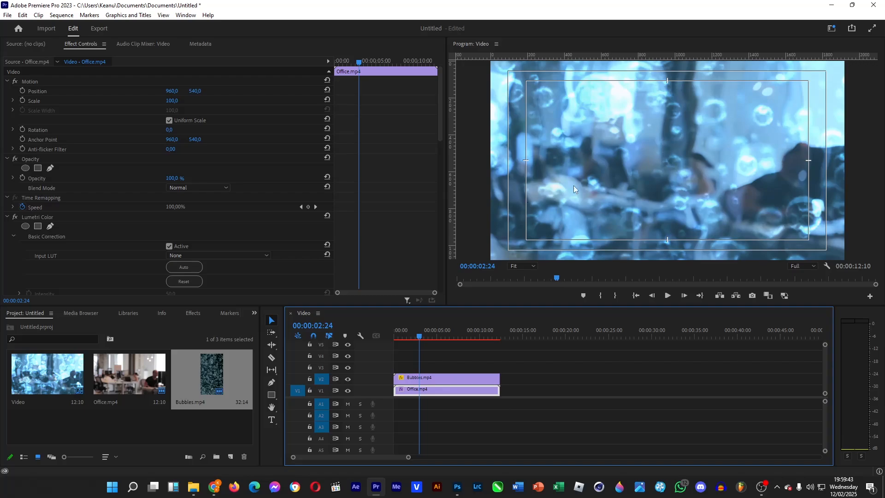
scroll(218, 233, down, 5)
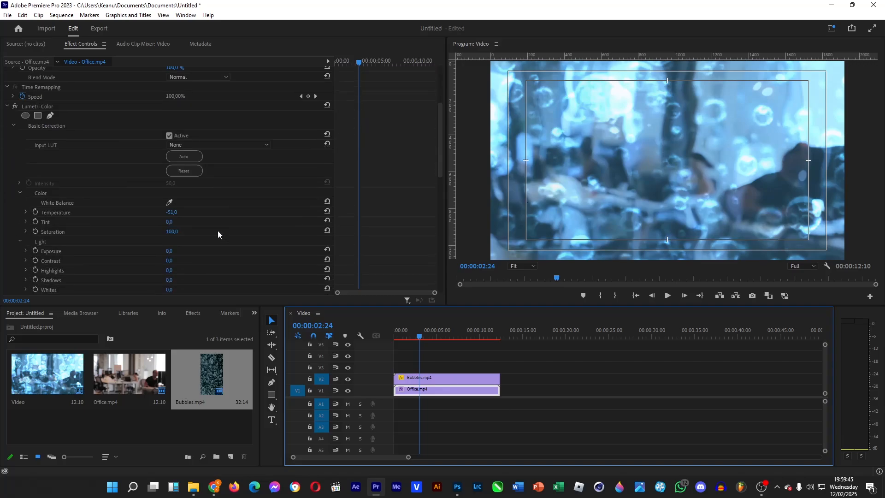
scroll(218, 231, down, 2)
drag(174, 223, 177, 224)
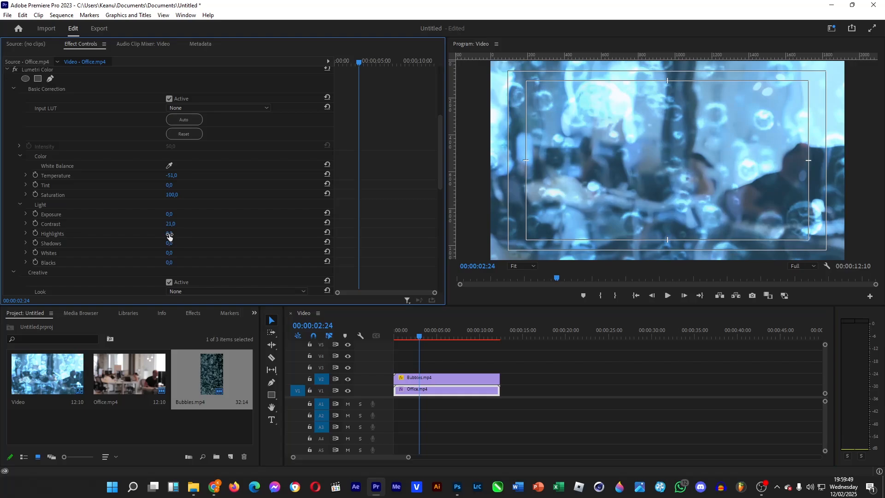
Shape the Lumetri RGB master curve of Office.mp4 into an S-curve, lowering the shadows and raising the highlights
scroll(217, 245, down, 5)
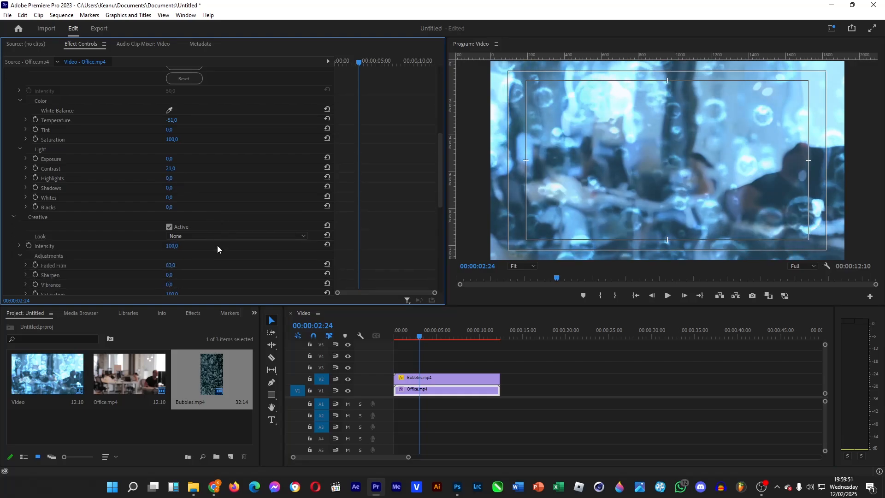
scroll(194, 212, down, 6)
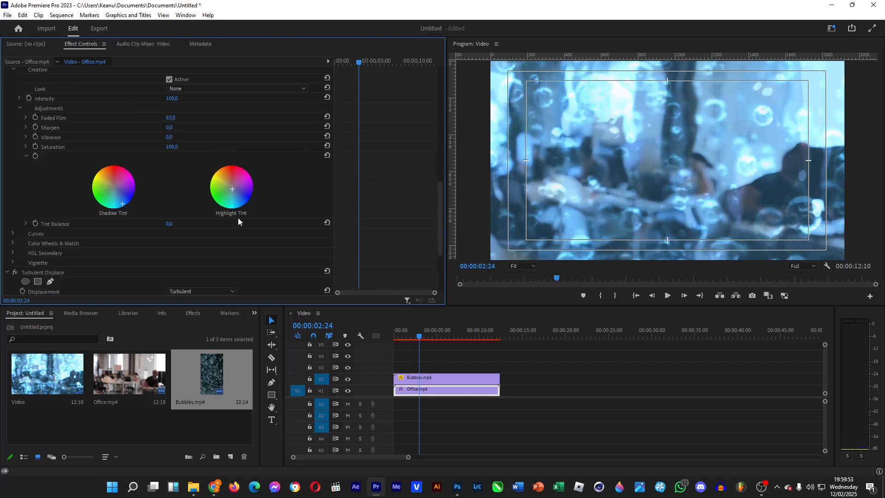
click(13, 215)
scroll(269, 235, down, 7)
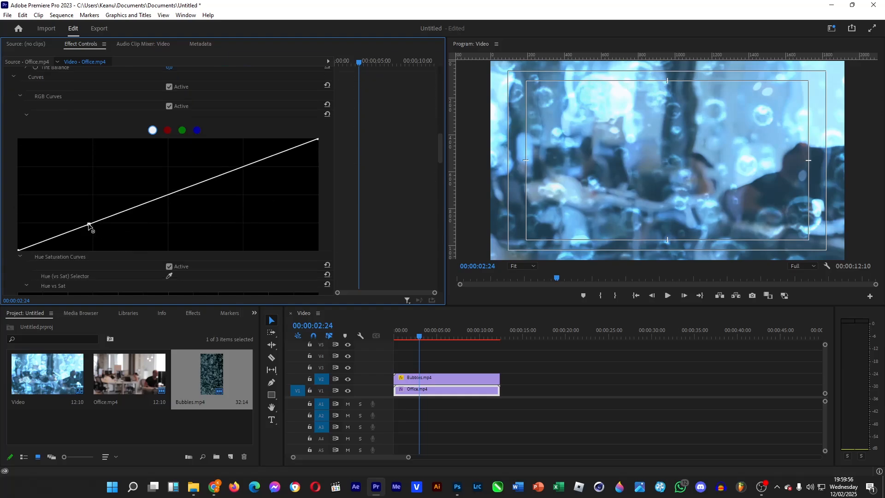
drag(89, 226, 93, 231)
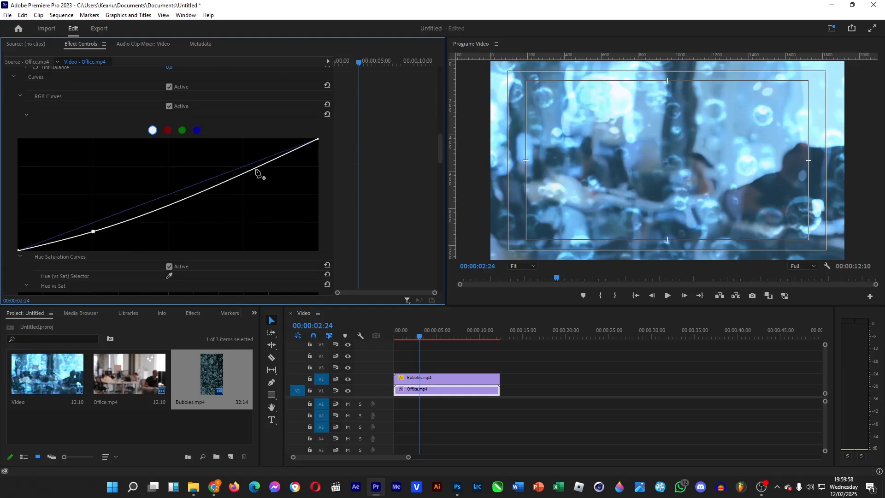
drag(256, 169, 249, 155)
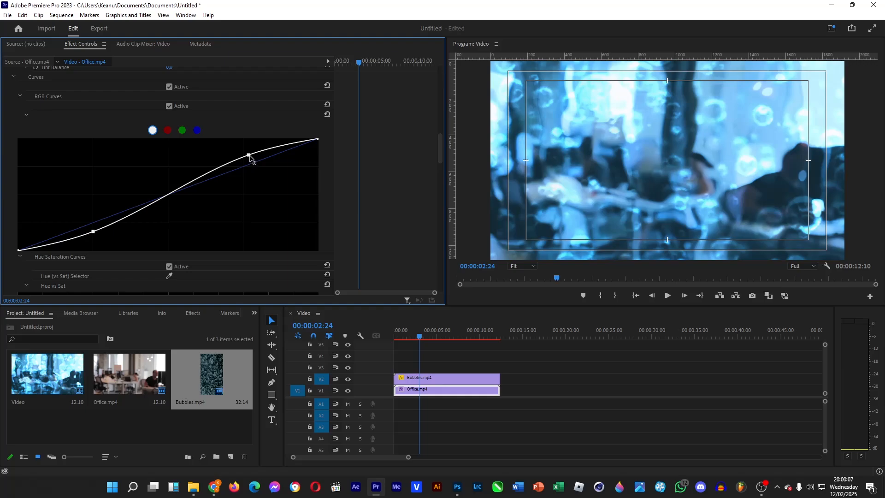
drag(249, 155, 248, 153)
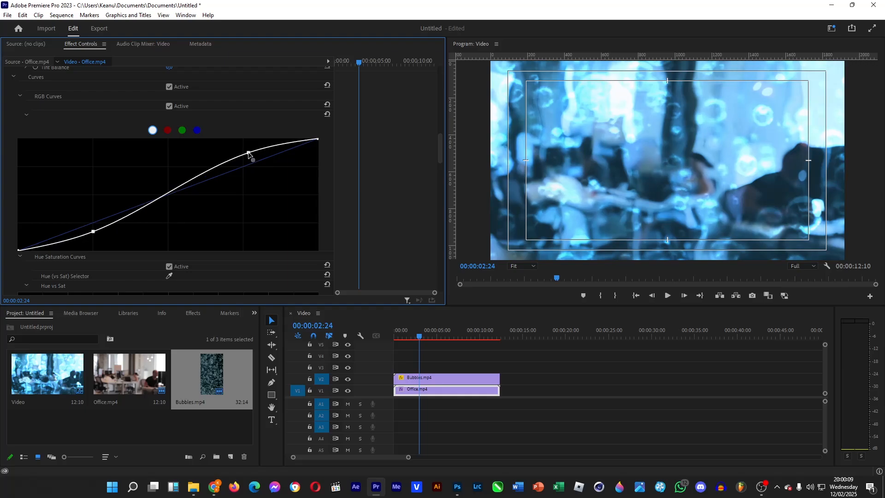
drag(248, 154, 247, 150)
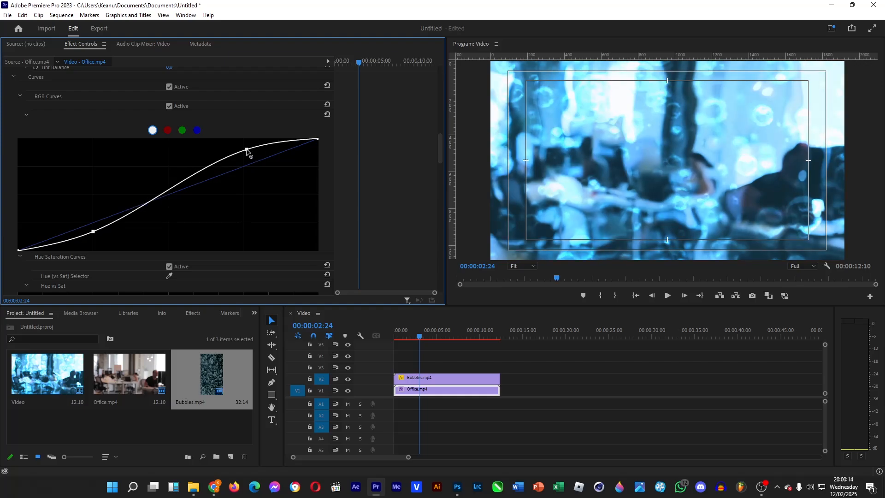
Set the Lumetri vignette amount of the Office.mp4 clip to -2.9
scroll(273, 224, down, 3)
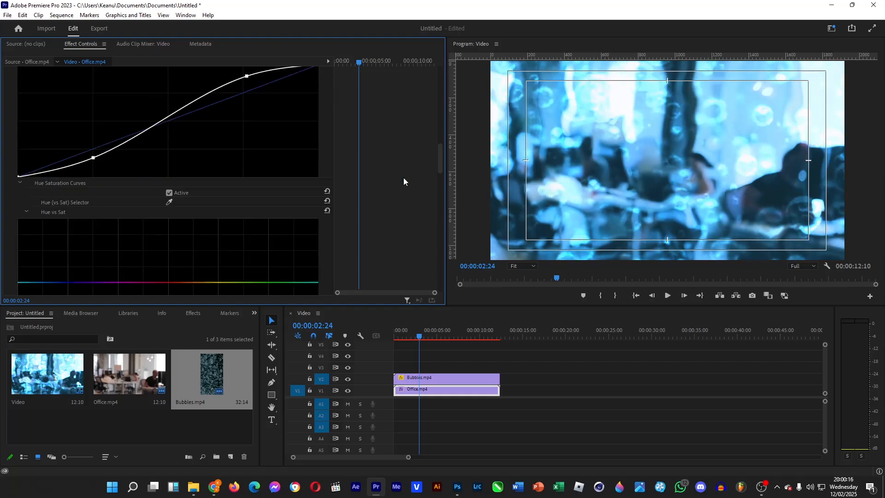
scroll(404, 181, down, 10)
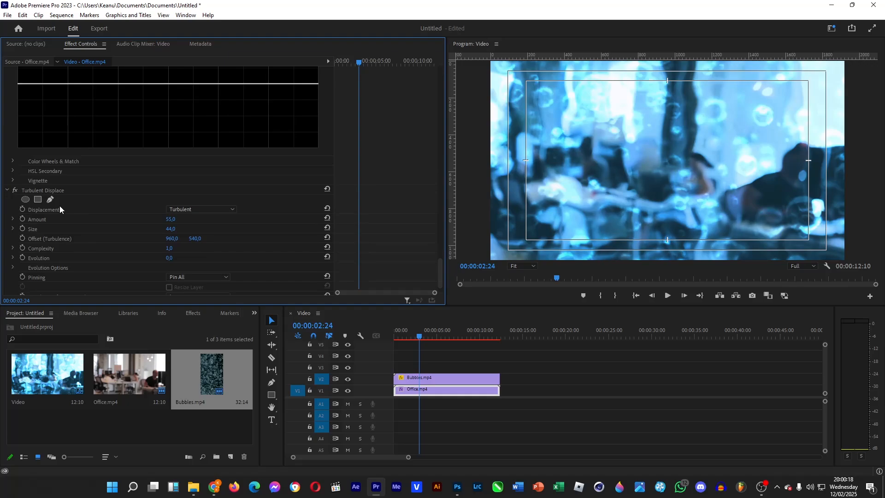
click(13, 181)
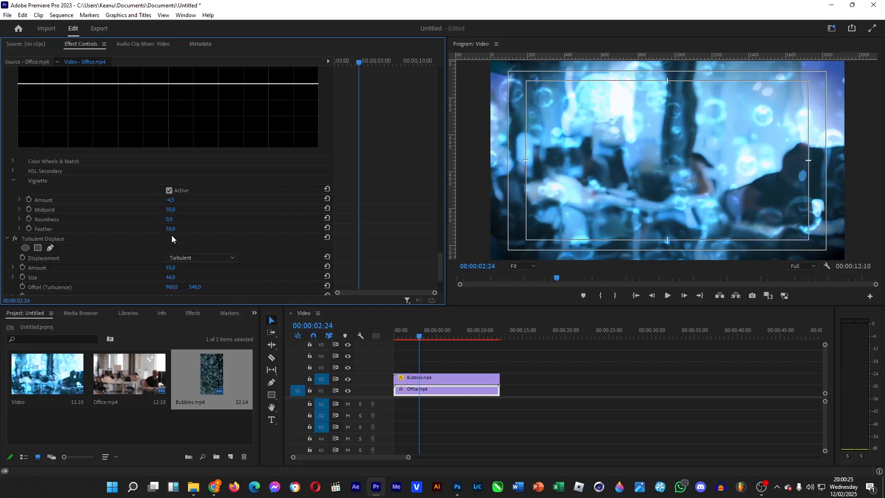
drag(170, 199, 179, 200)
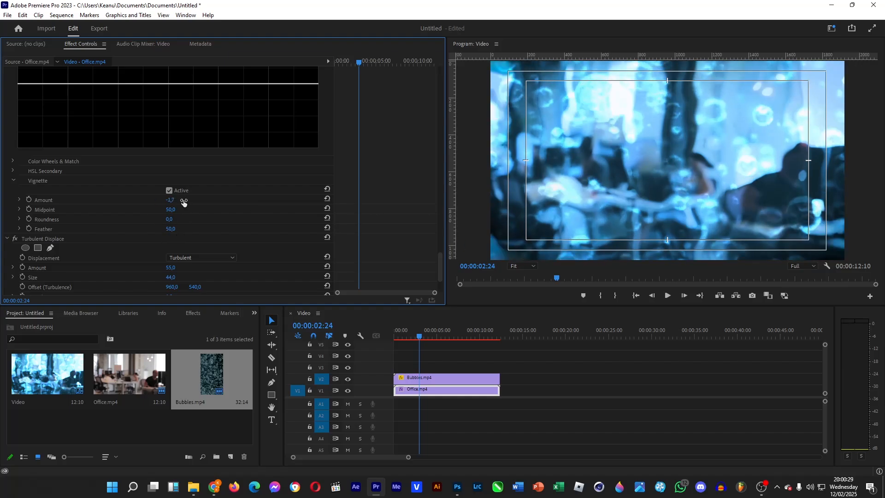
drag(183, 202, 178, 199)
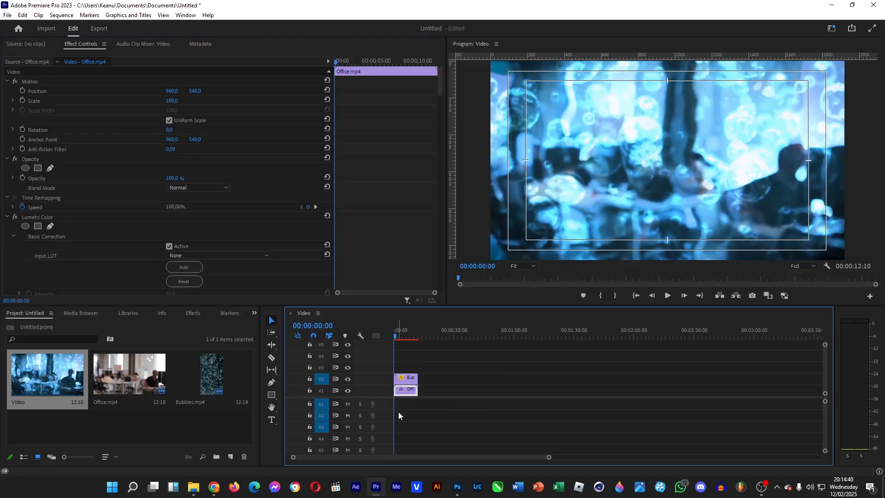
Enable keyframing for the Turbulent Displace Offset (Turbulence) at the start of the Office.mp4 clip
drag(438, 77, 583, 128)
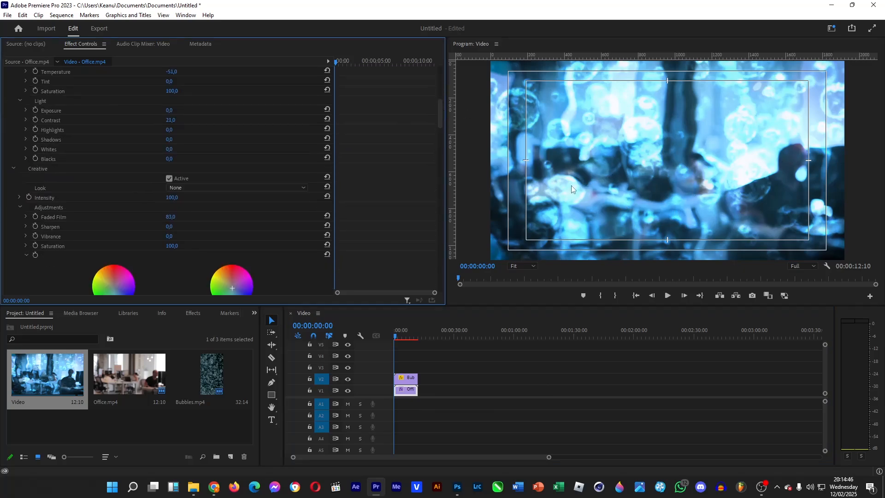
drag(438, 116, 469, 297)
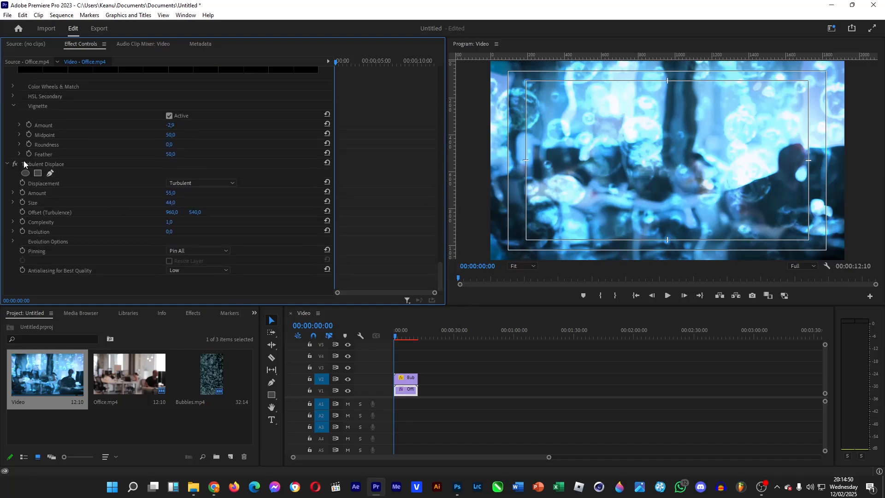
click(48, 163)
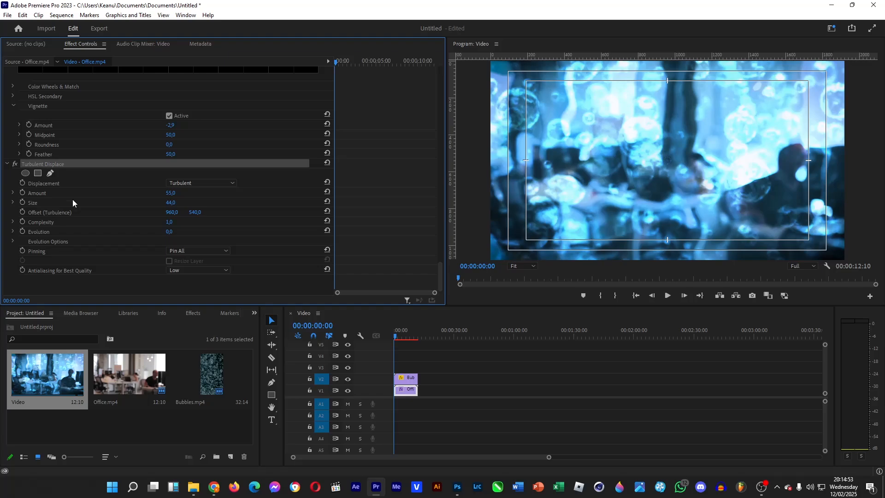
click(23, 212)
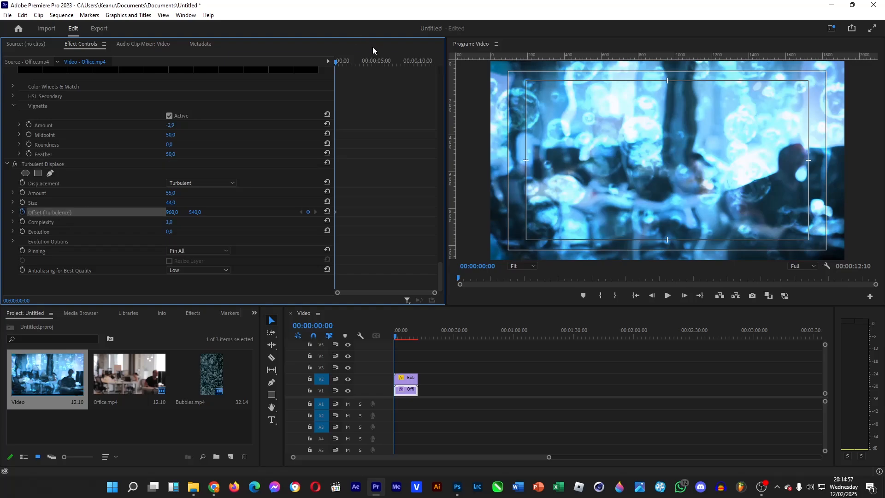
Keyframe the Offset (Turbulence) to 2595, 3415 on the clip's last frame at 00:00:12:09 and preview the result
drag(374, 61, 445, 62)
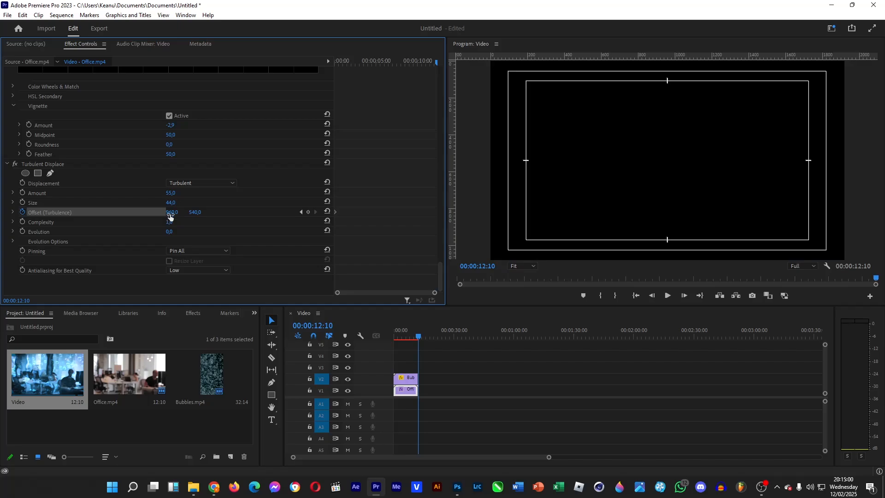
drag(549, 457, 408, 456)
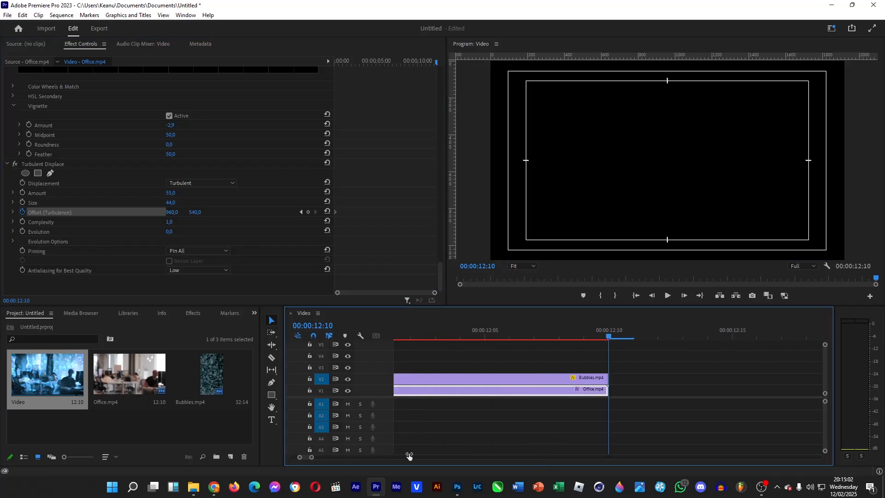
key(Left)
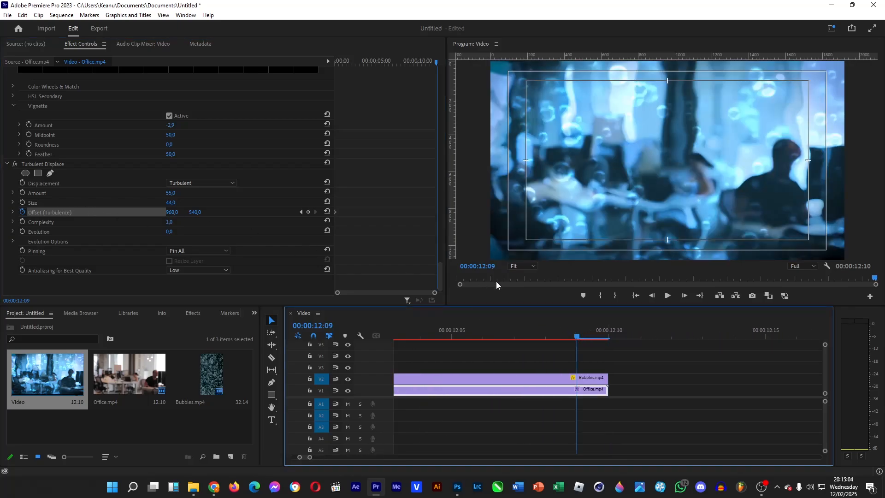
drag(174, 213, 212, 213)
drag(322, 213, 525, 213)
drag(173, 212, 381, 212)
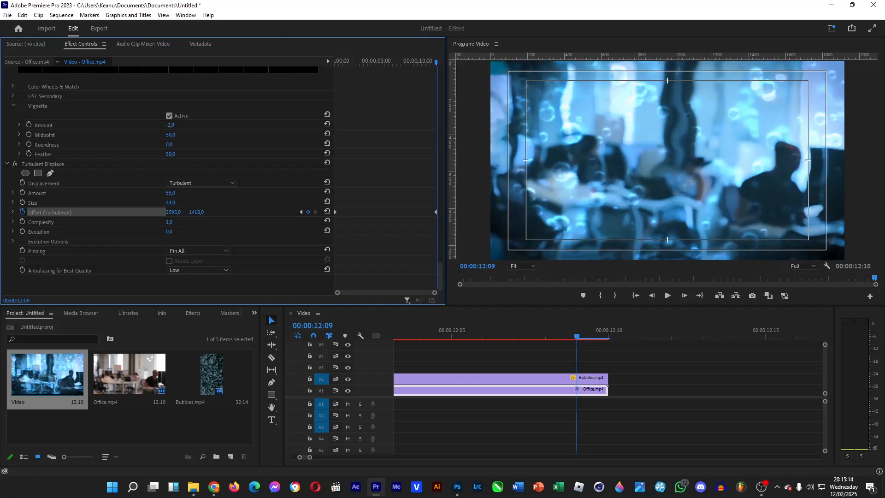
drag(196, 212, 385, 212)
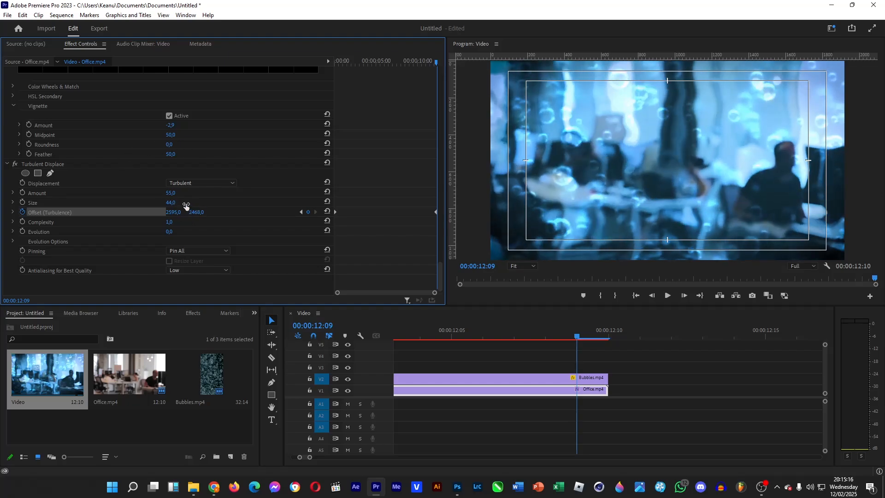
drag(196, 212, 237, 212)
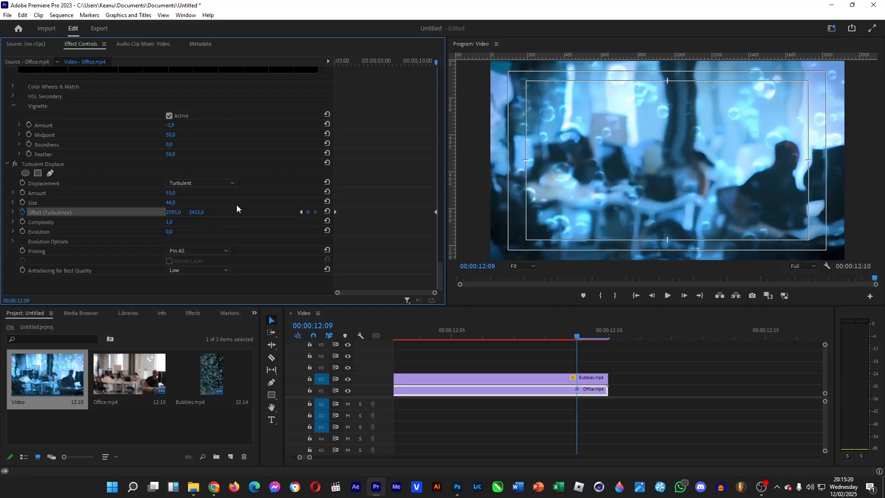
click(601, 386)
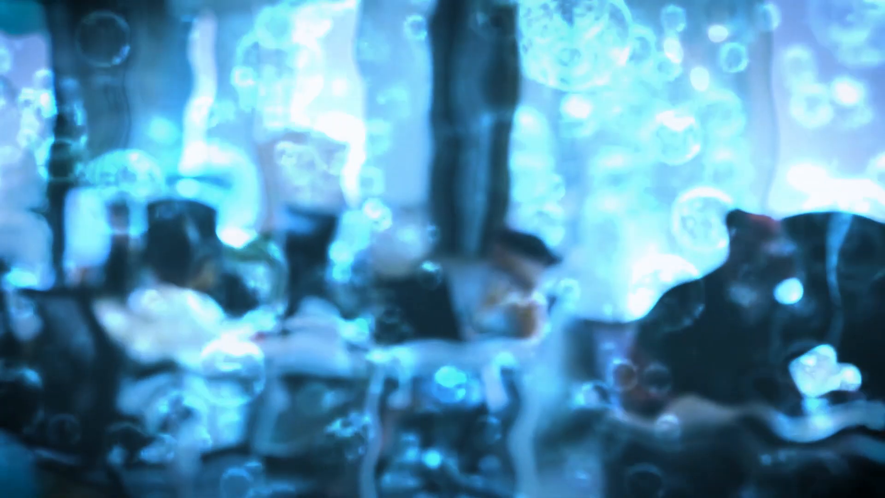